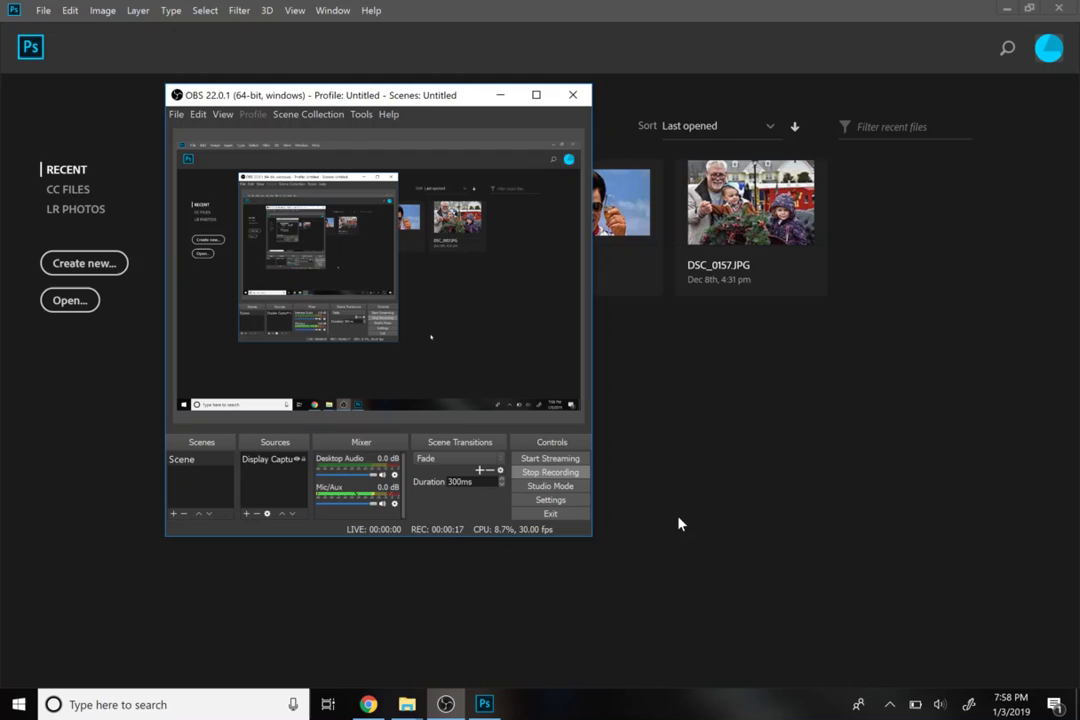
- Bring the Photoshop start screen, with its recent files listed, in front of the OBS window
click(679, 523)
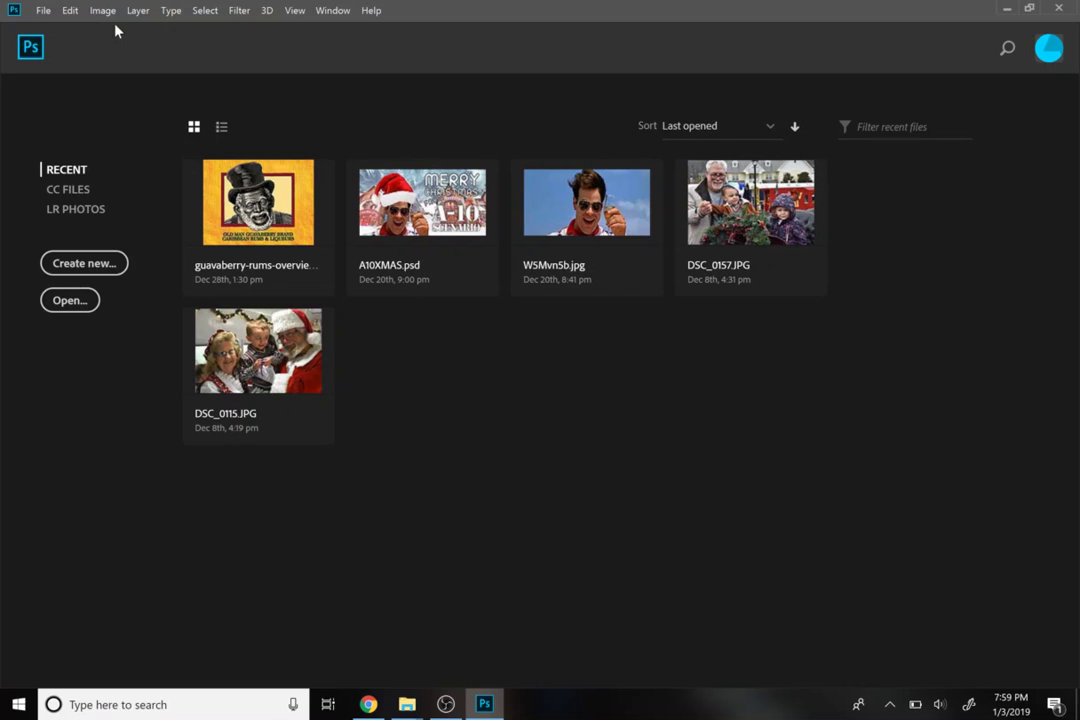
- Import Videos > After Effects Animations > Adobe After Effects Intro as layers, whole range, with Make Frame Animation
click(45, 11)
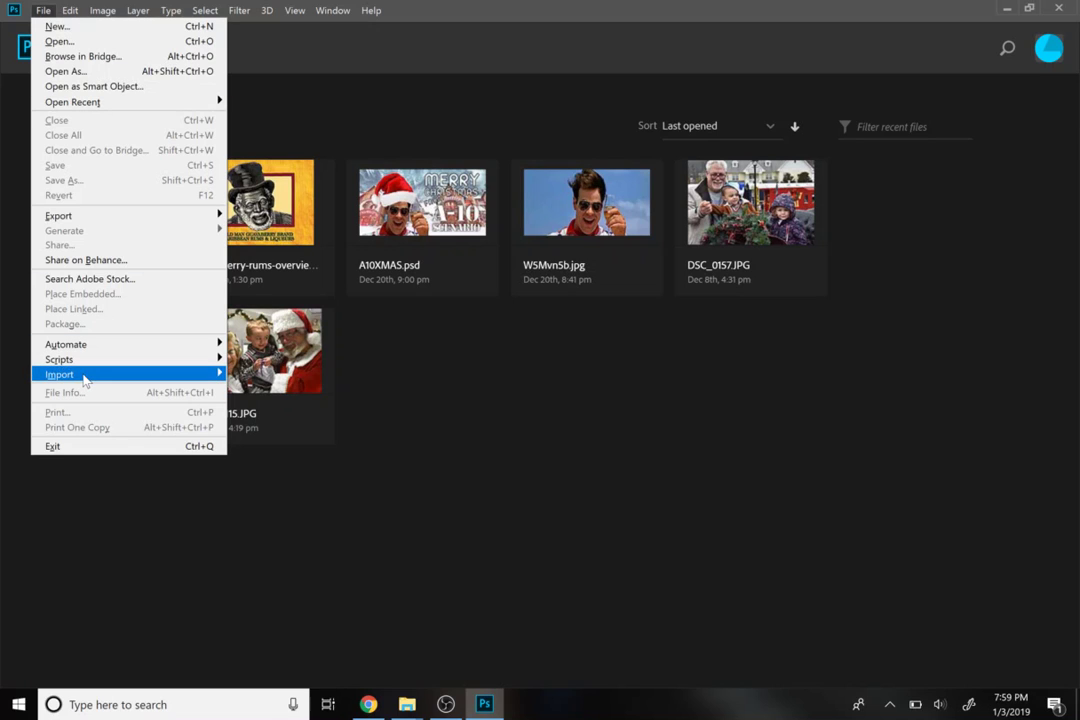
mouse_move(92, 380)
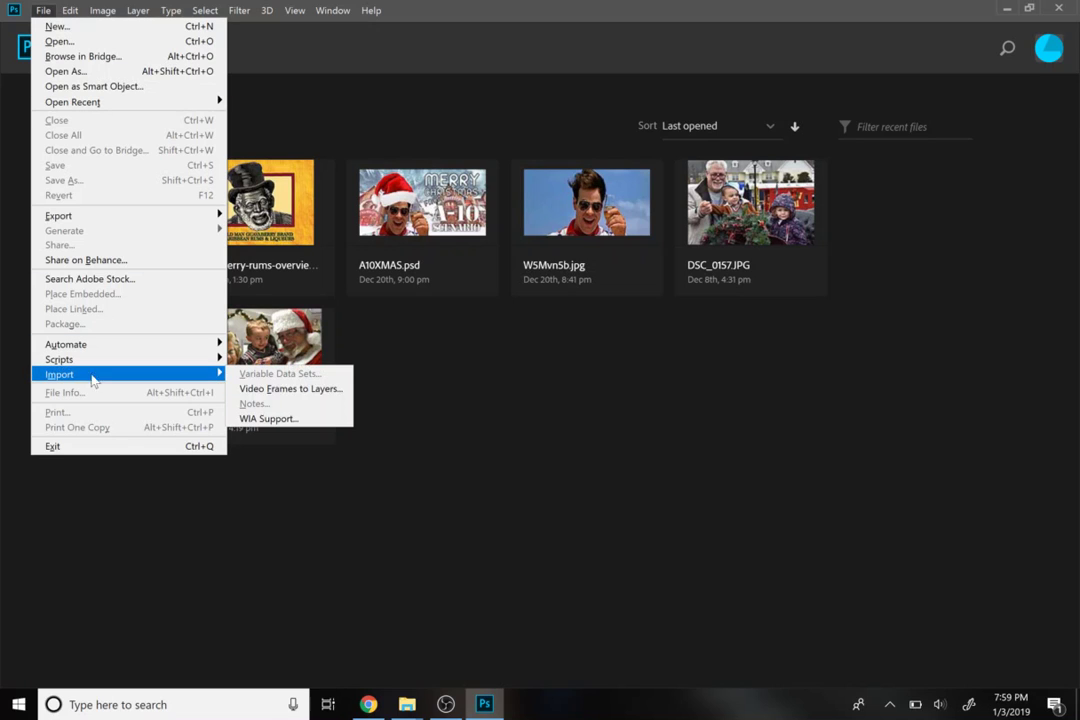
click(241, 390)
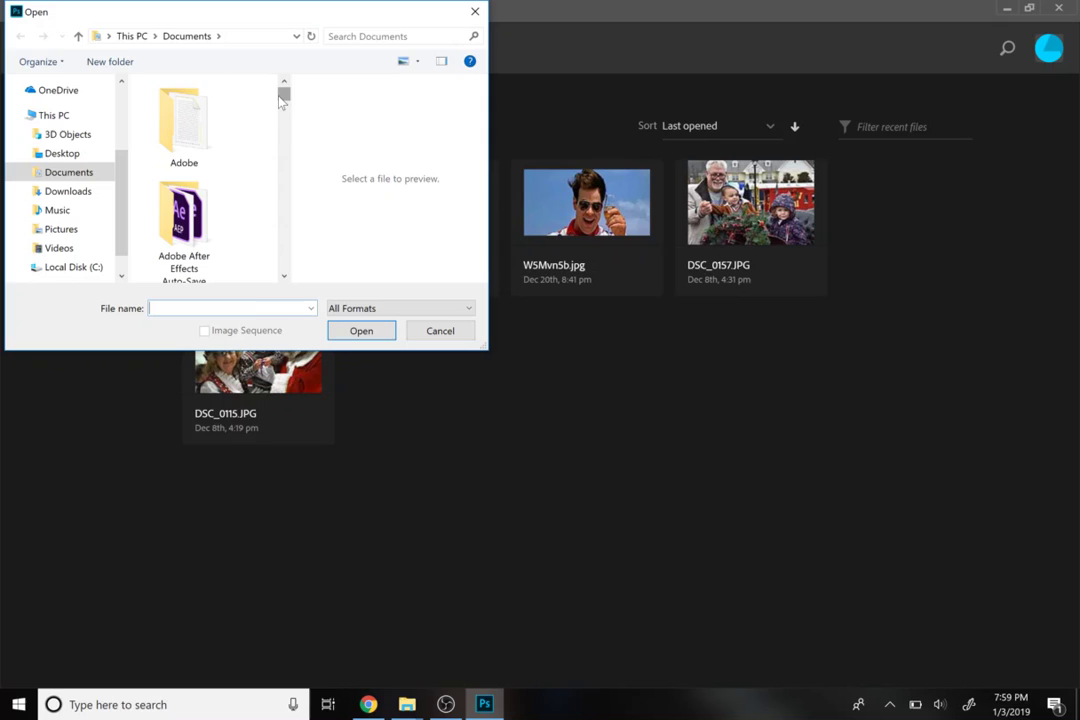
click(80, 254)
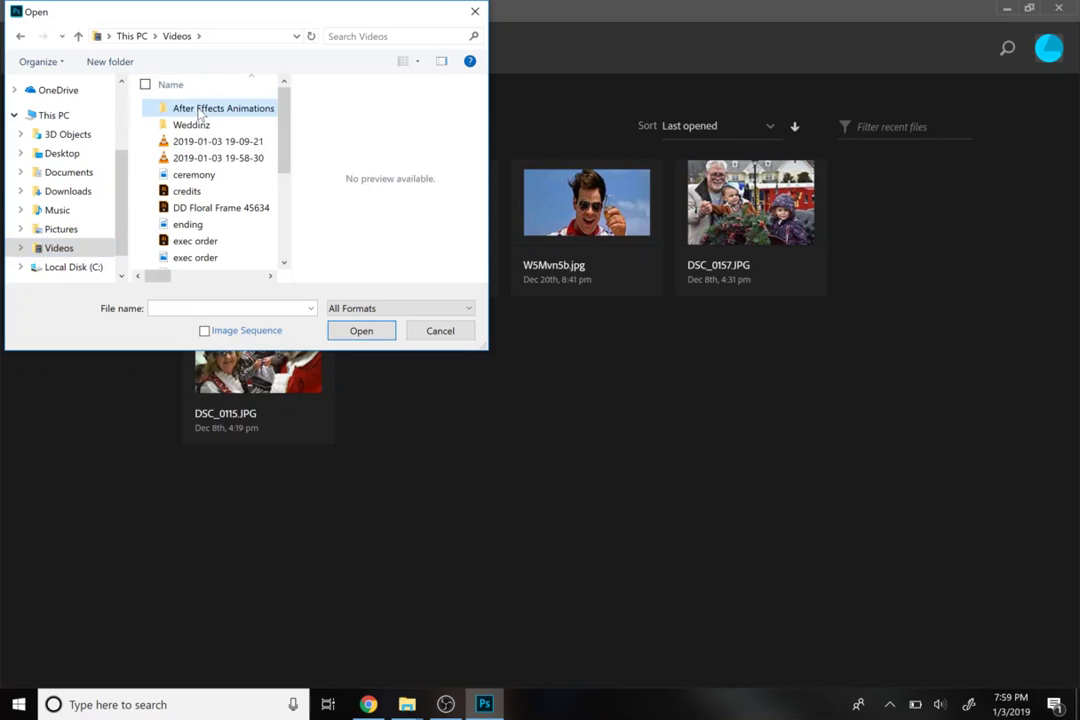
double_click(200, 110)
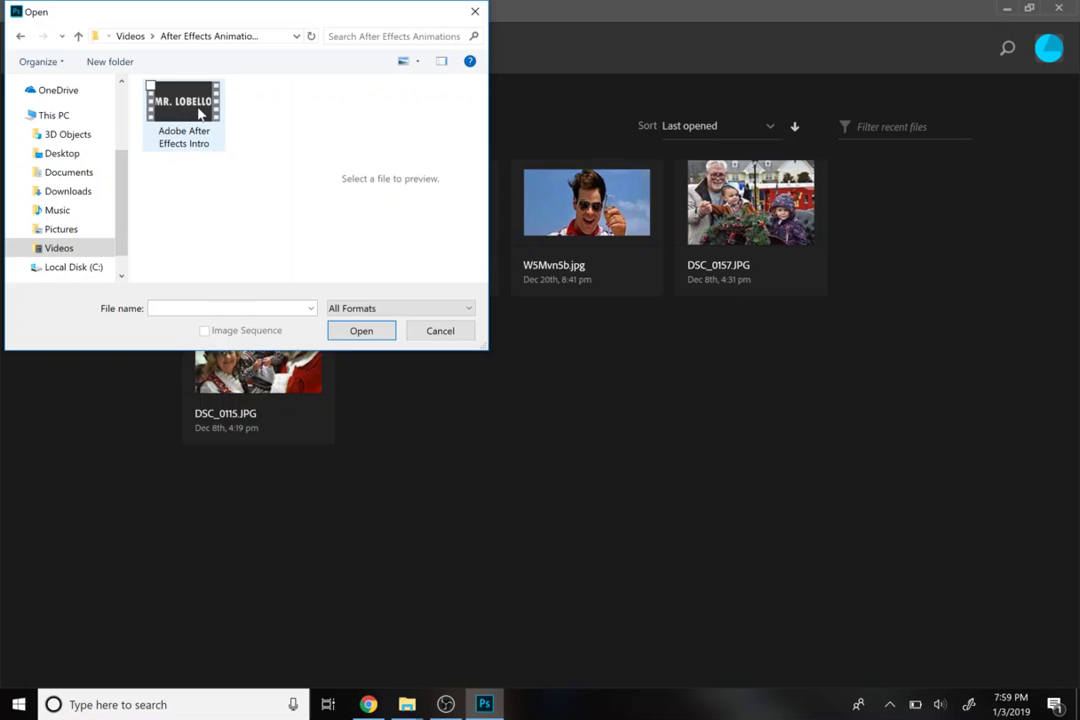
double_click(200, 114)
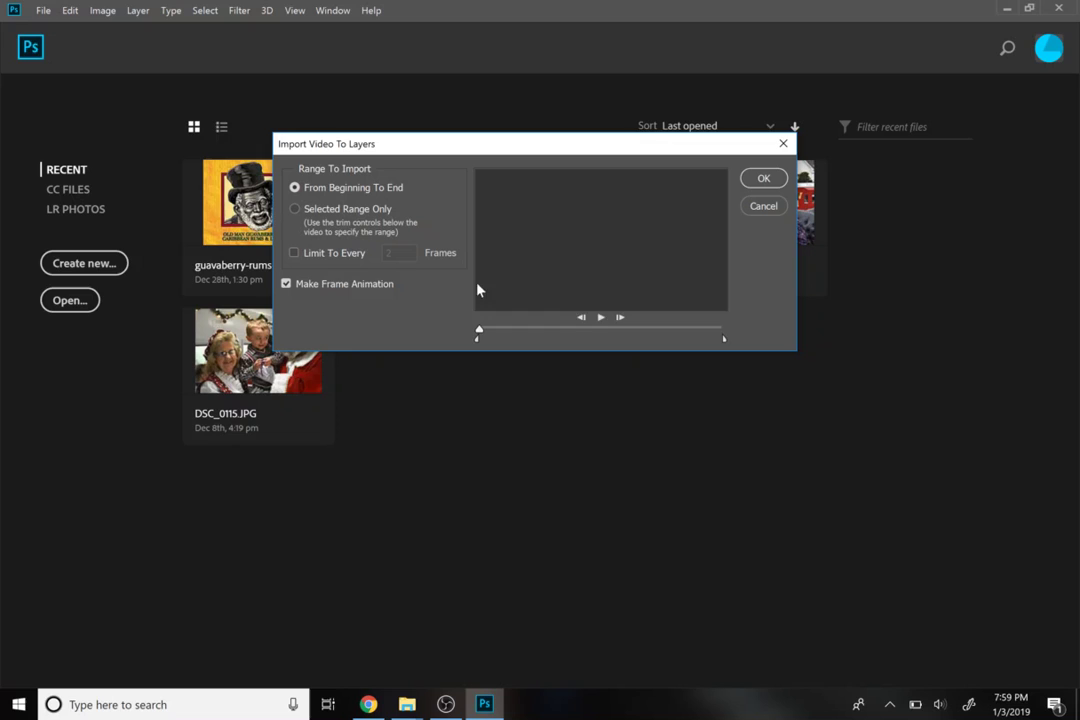
click(601, 318)
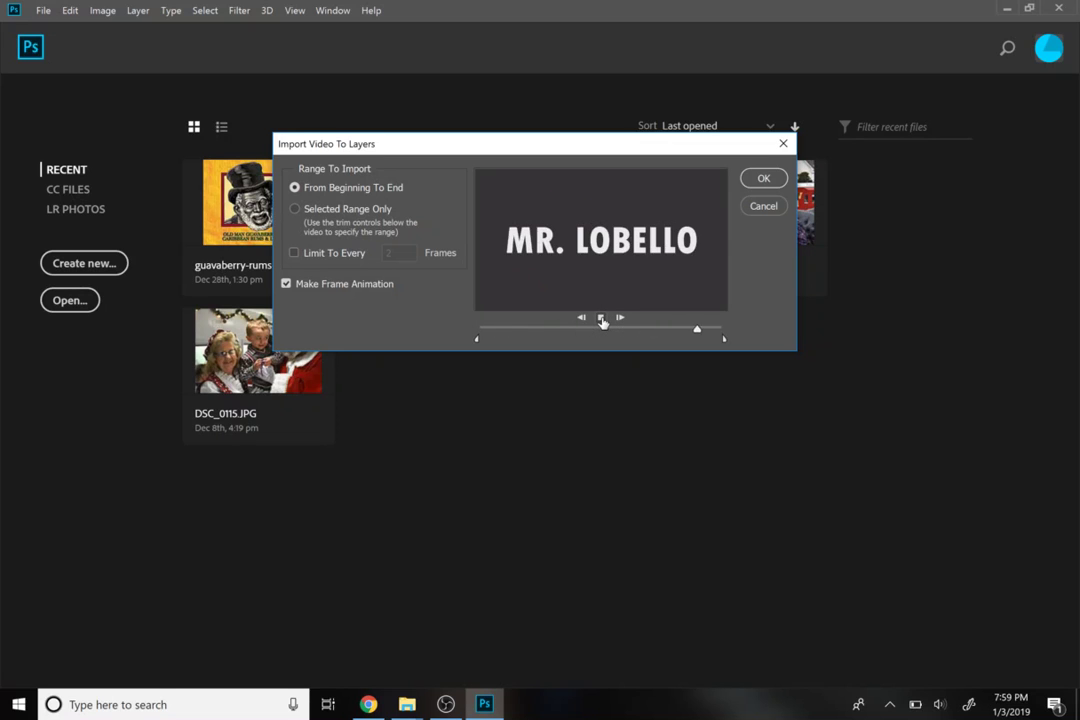
click(762, 182)
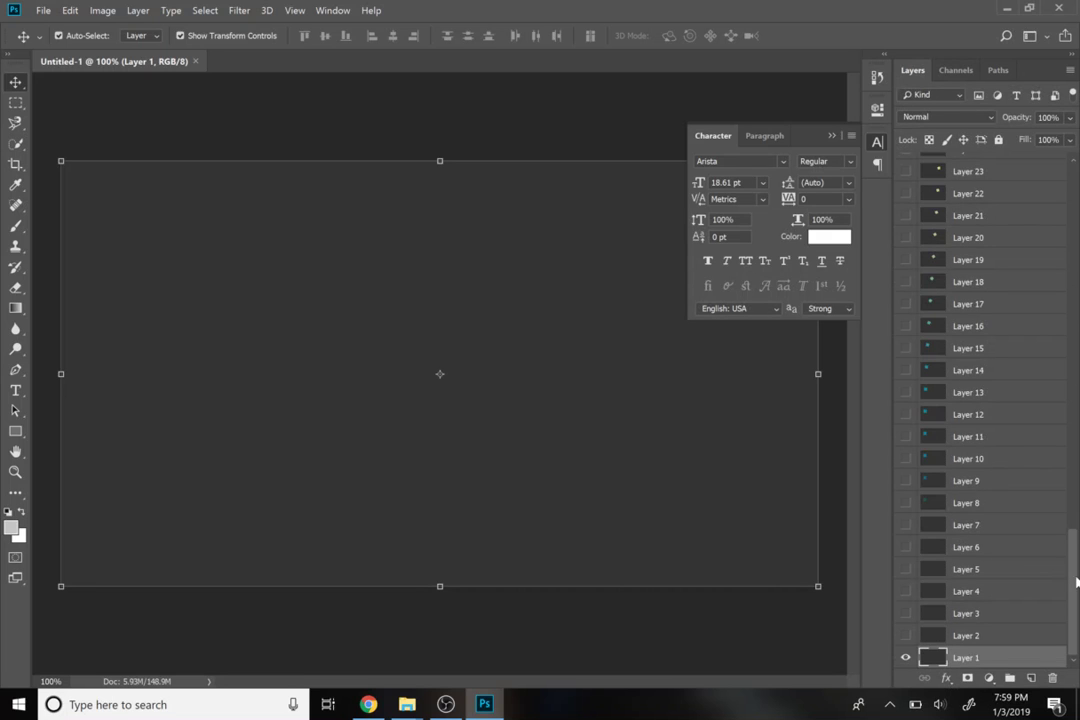
- Scroll the Layers panel to check the frame layers from Layer 1 to Layer 90
scroll(908, 480, up, 5)
scroll(1065, 210, up, 15)
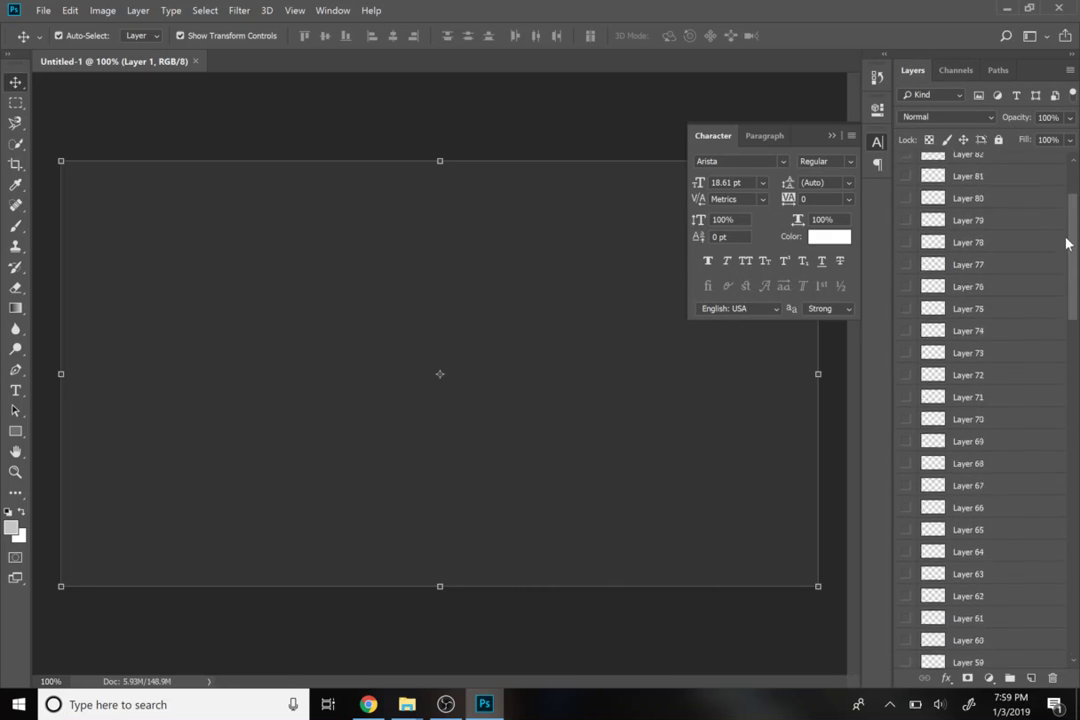
scroll(1065, 190, up, 1)
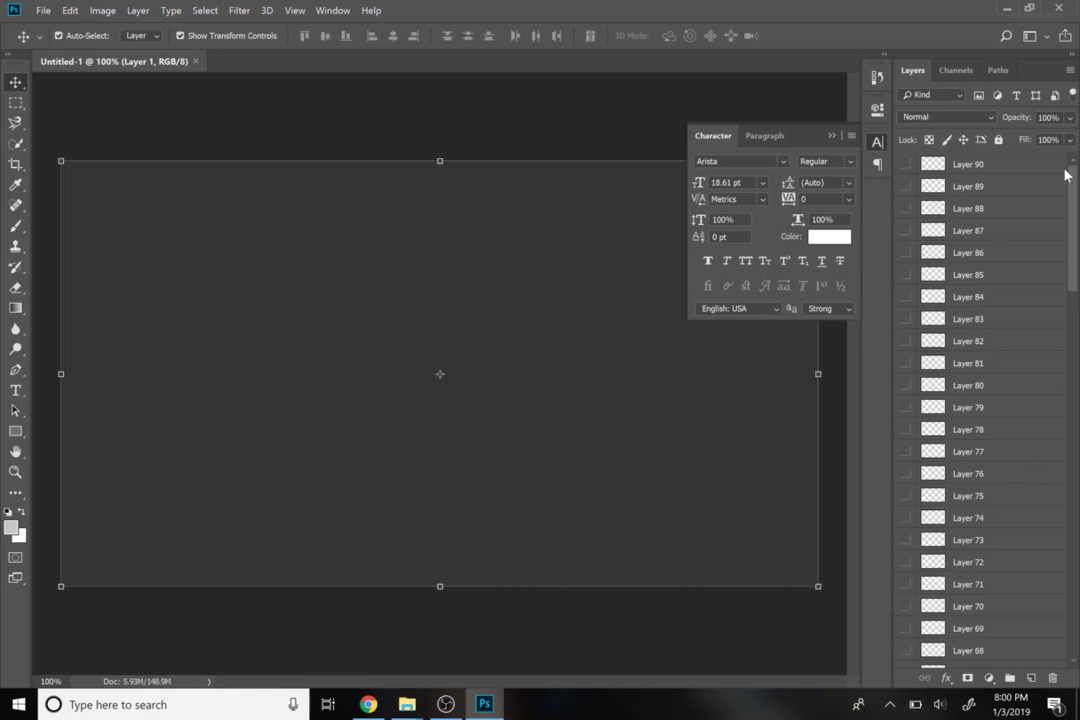
scroll(1065, 175, down, 18)
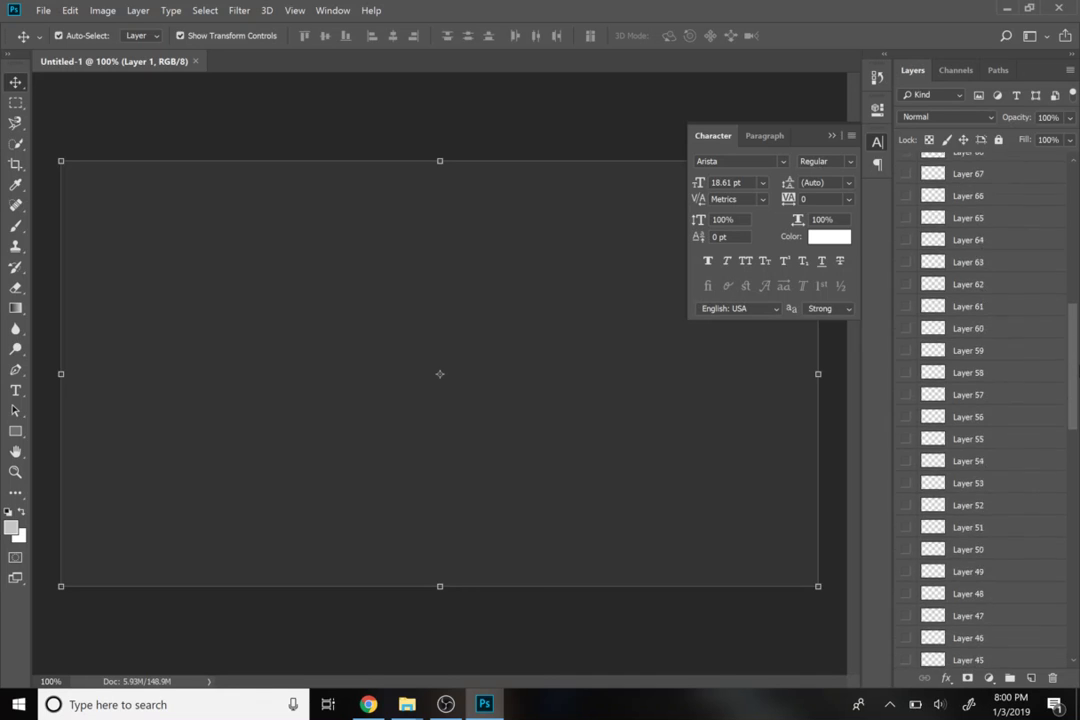
scroll(985, 410, down, 2)
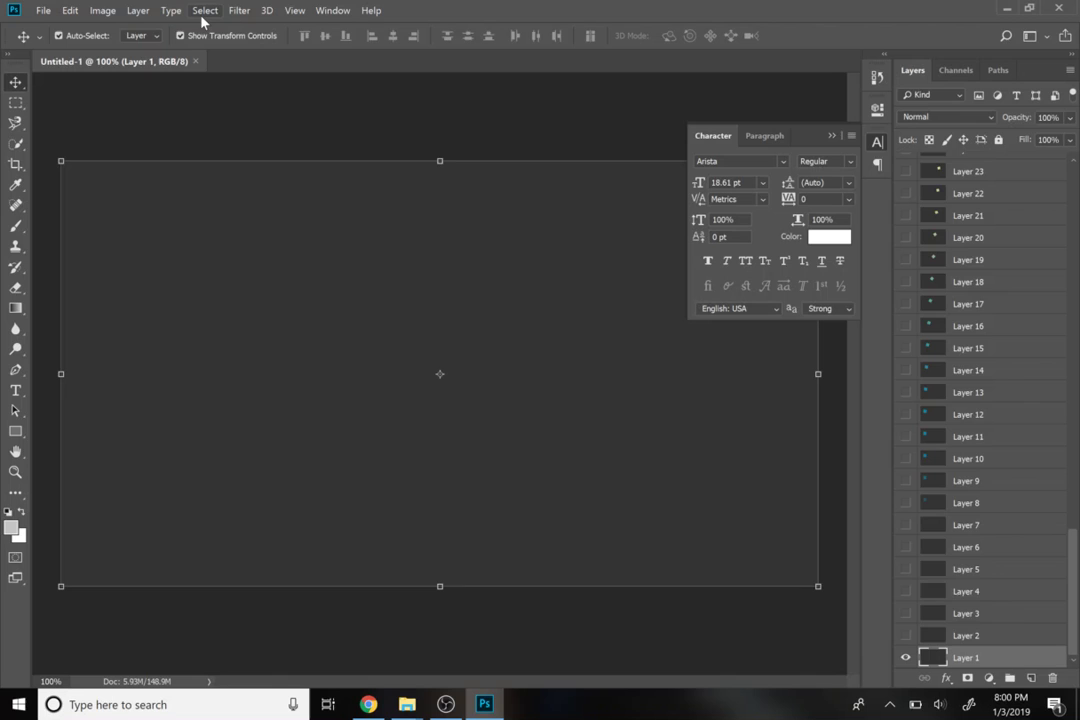
- Show the Timeline panel, then play and stop the 90-frame animation
click(332, 11)
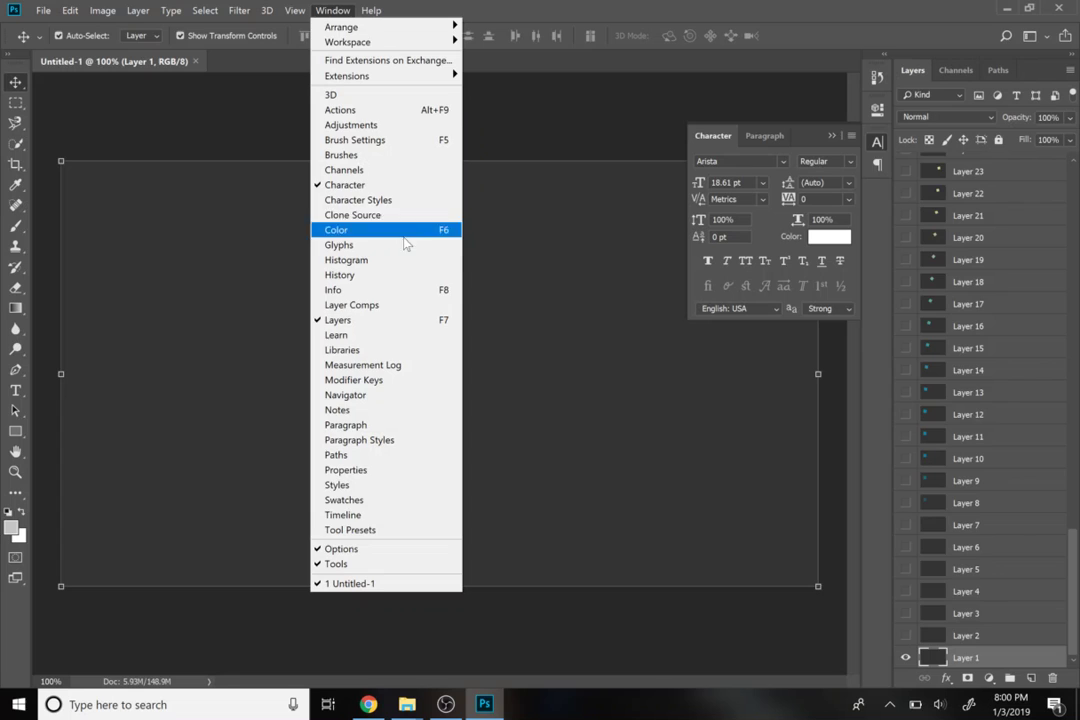
click(391, 515)
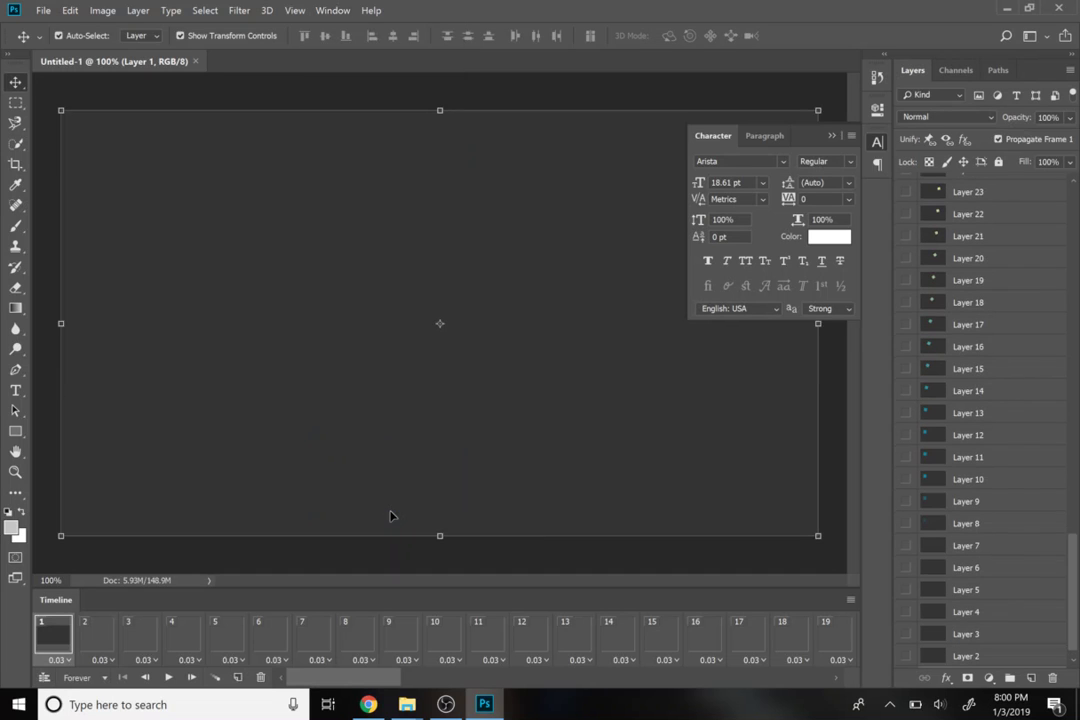
click(168, 678)
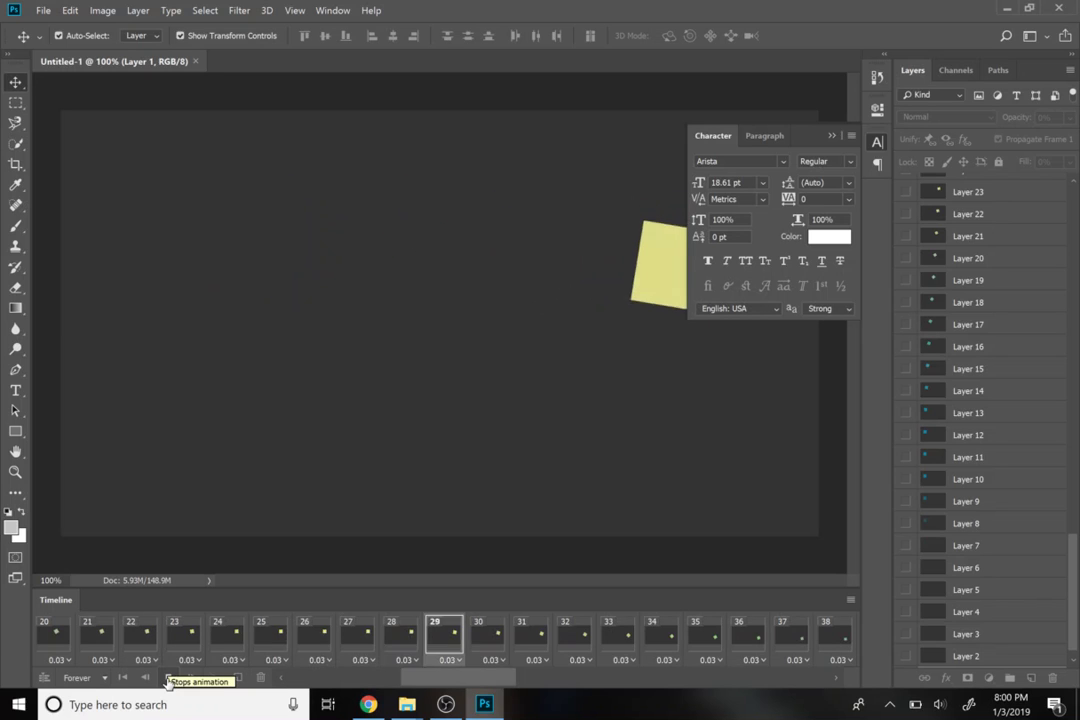
click(168, 678)
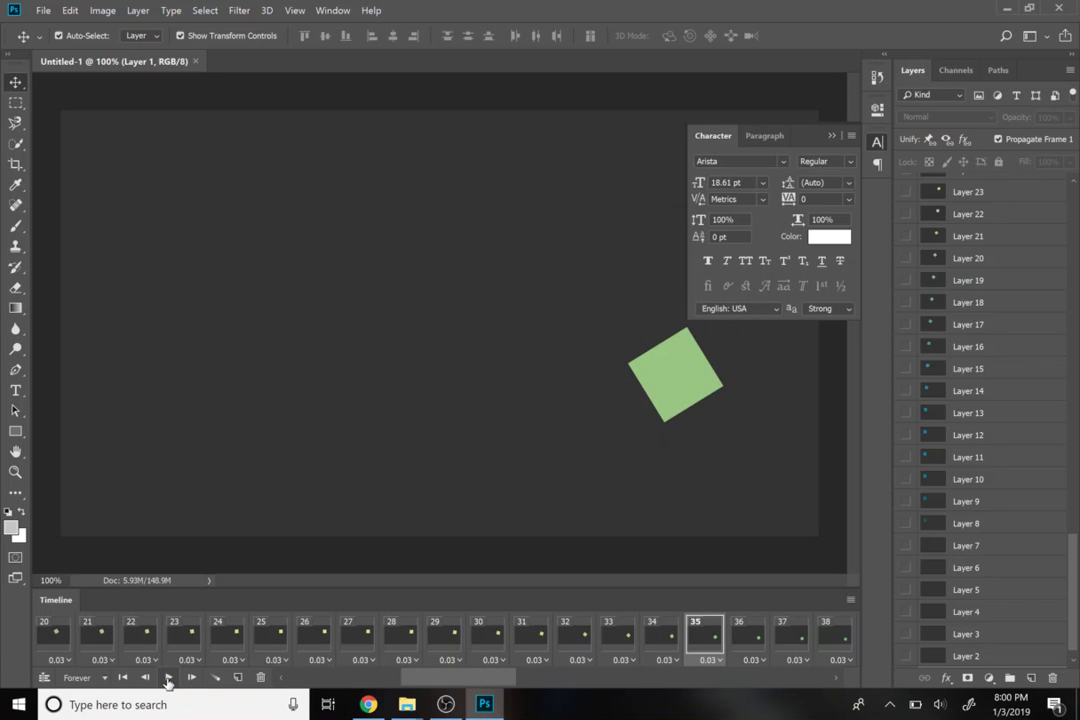
- In Save for Web (Legacy) with the GIF preset, set image size to 50% (960×540), looping Forever
click(43, 10)
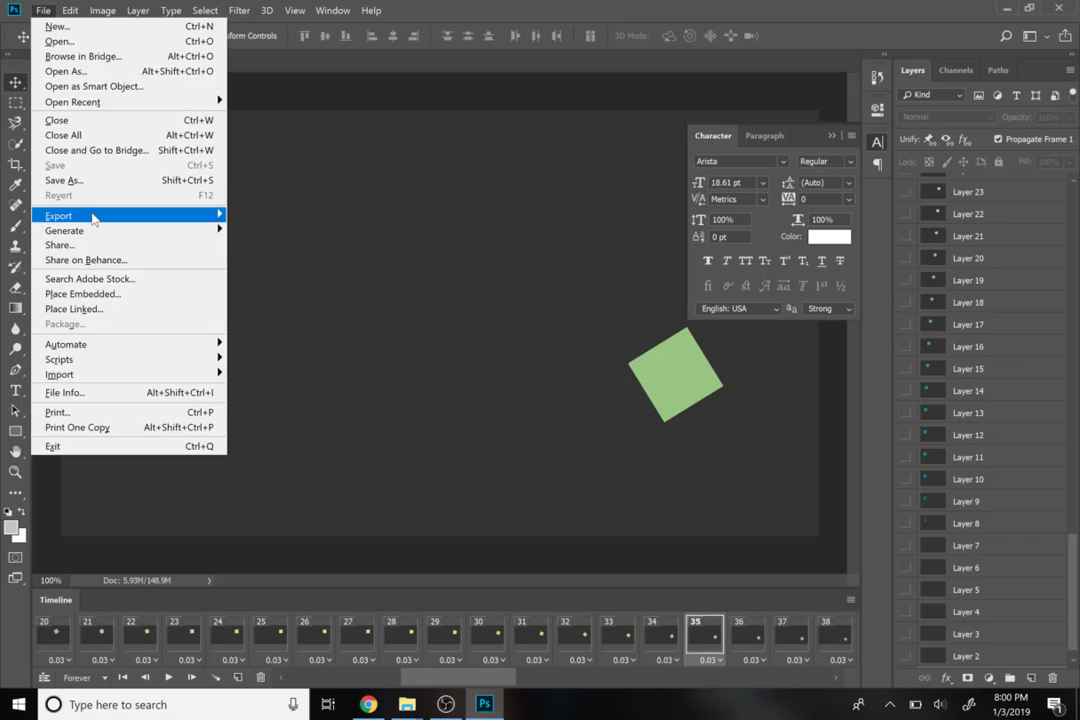
mouse_move(96, 217)
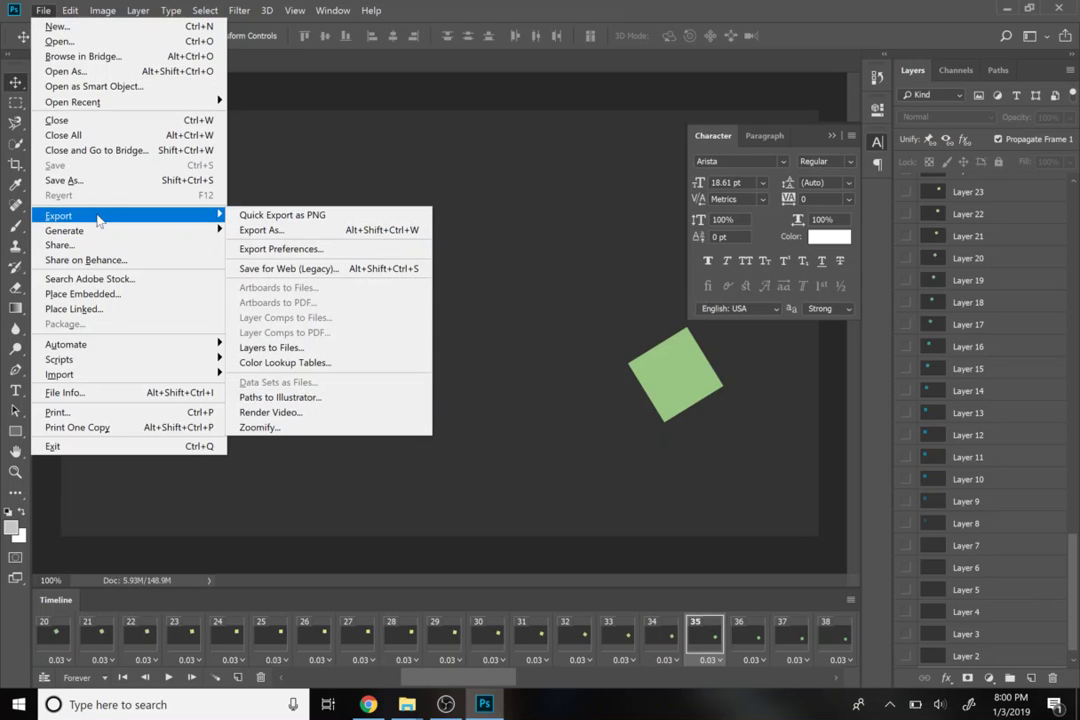
click(261, 270)
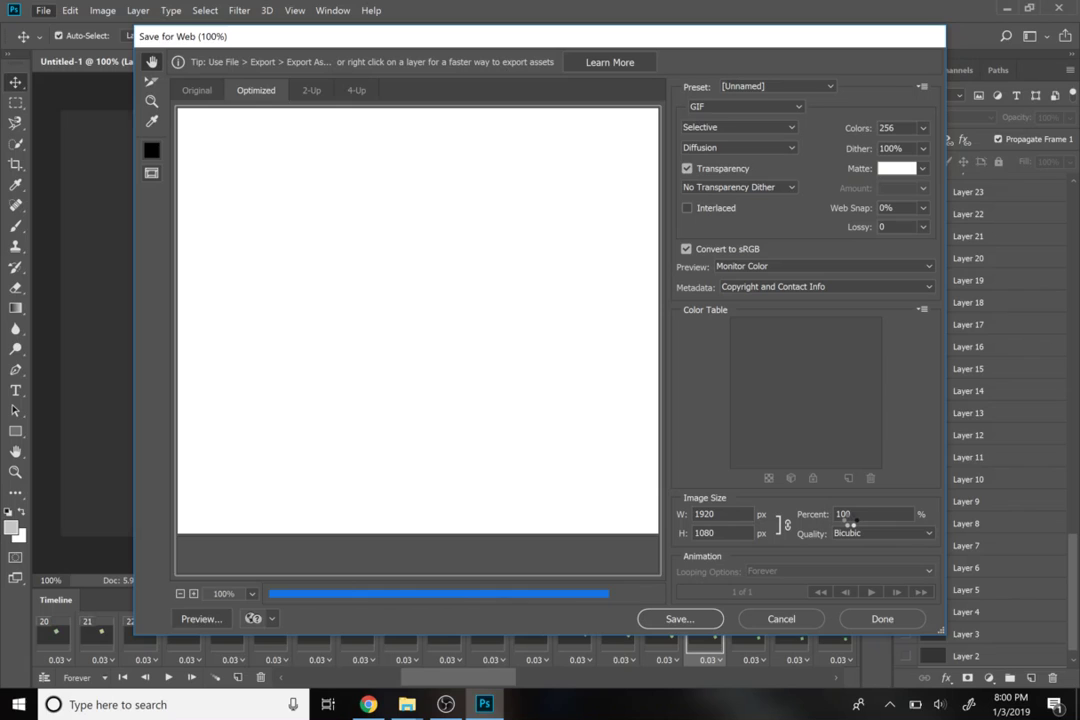
double_click(848, 515)
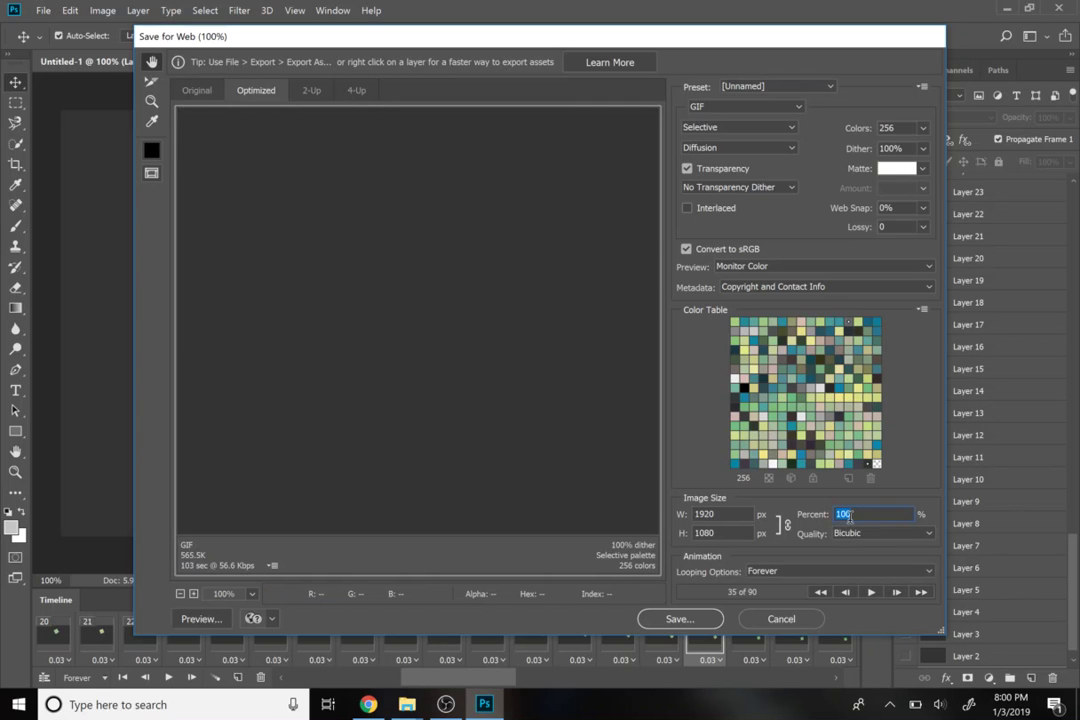
text(50)
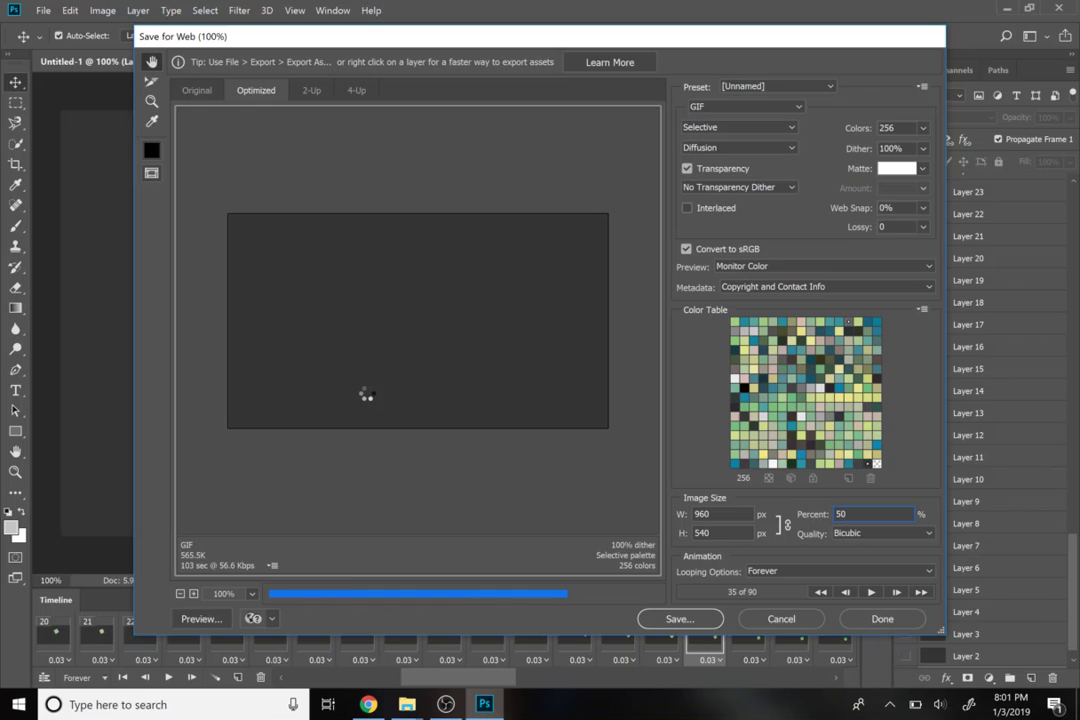
- Save the GIF as 'intro to after effects' in Libraries > Videos > After Effects Animations
click(668, 621)
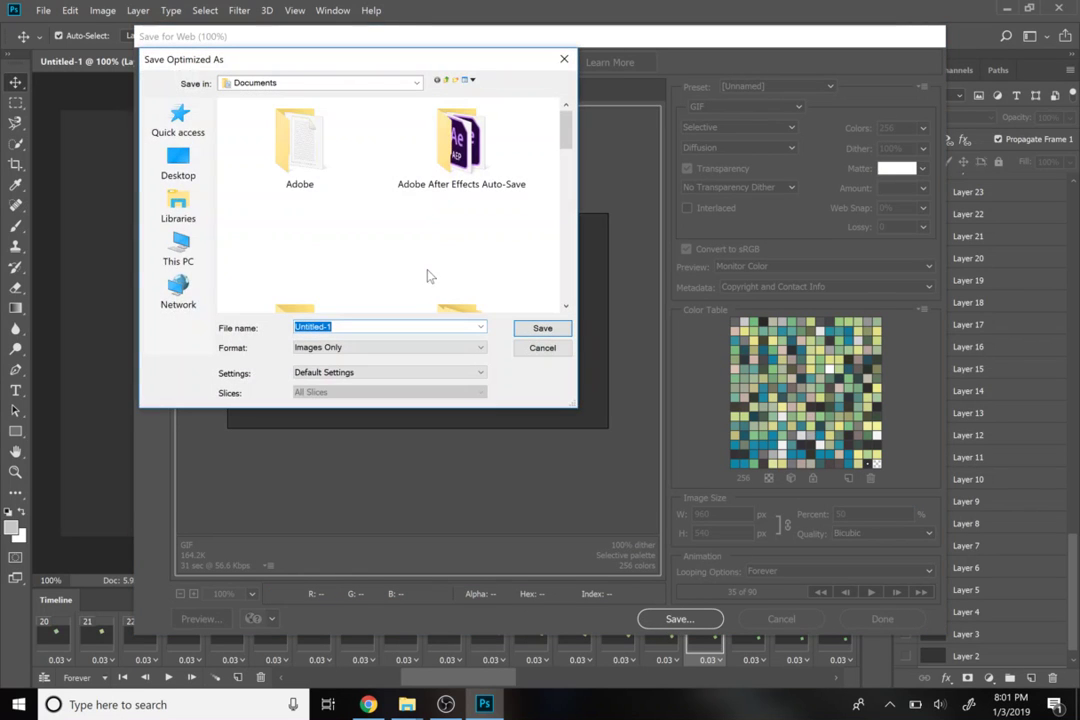
click(178, 205)
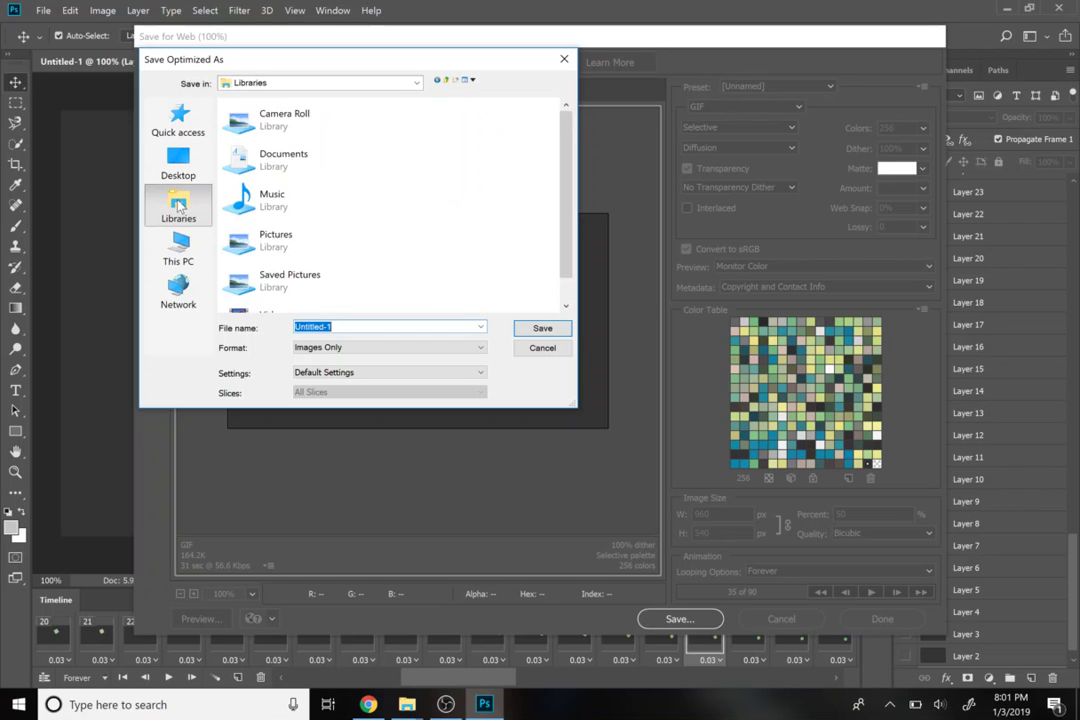
scroll(300, 270, down, 1)
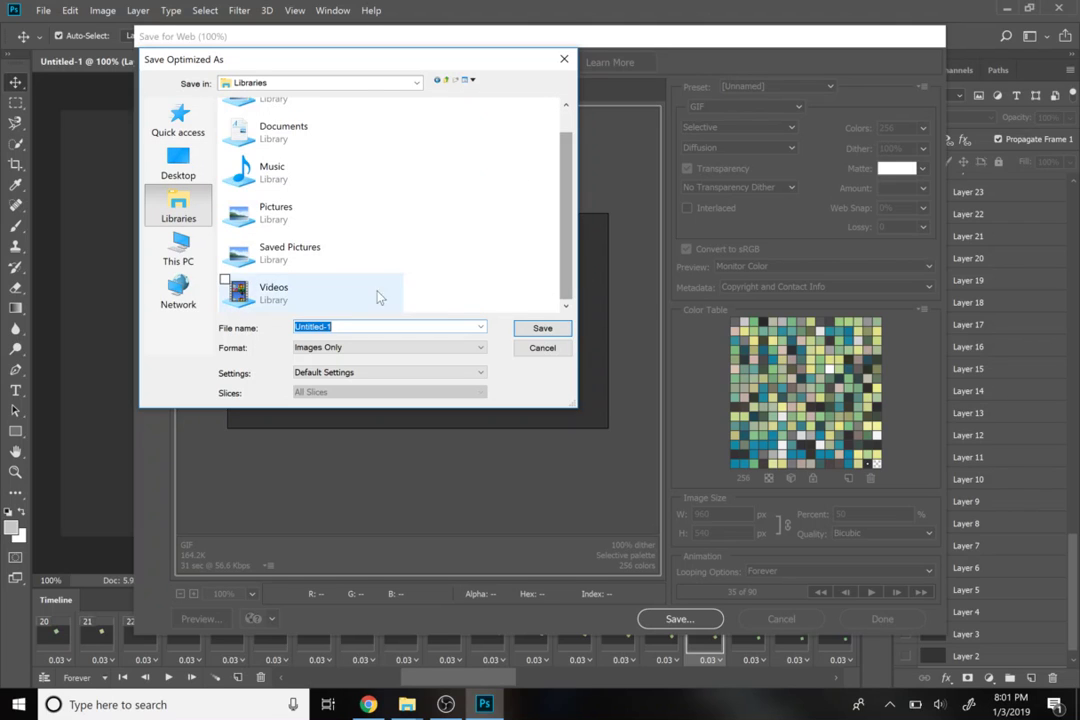
click(340, 298)
double_click(340, 298)
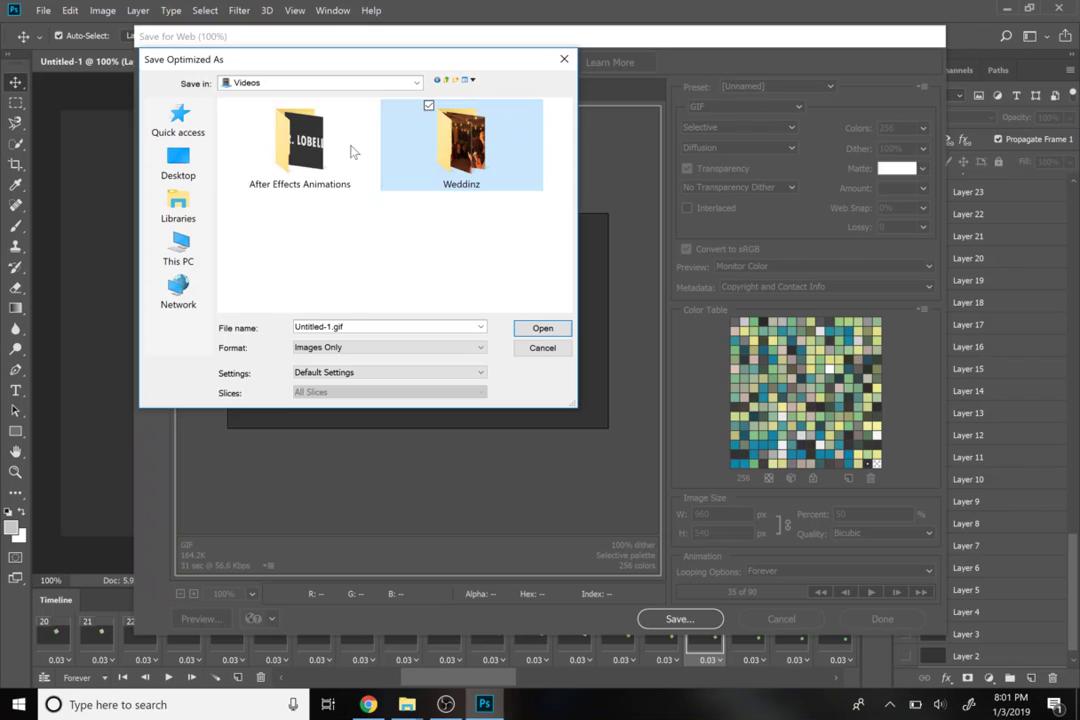
double_click(312, 150)
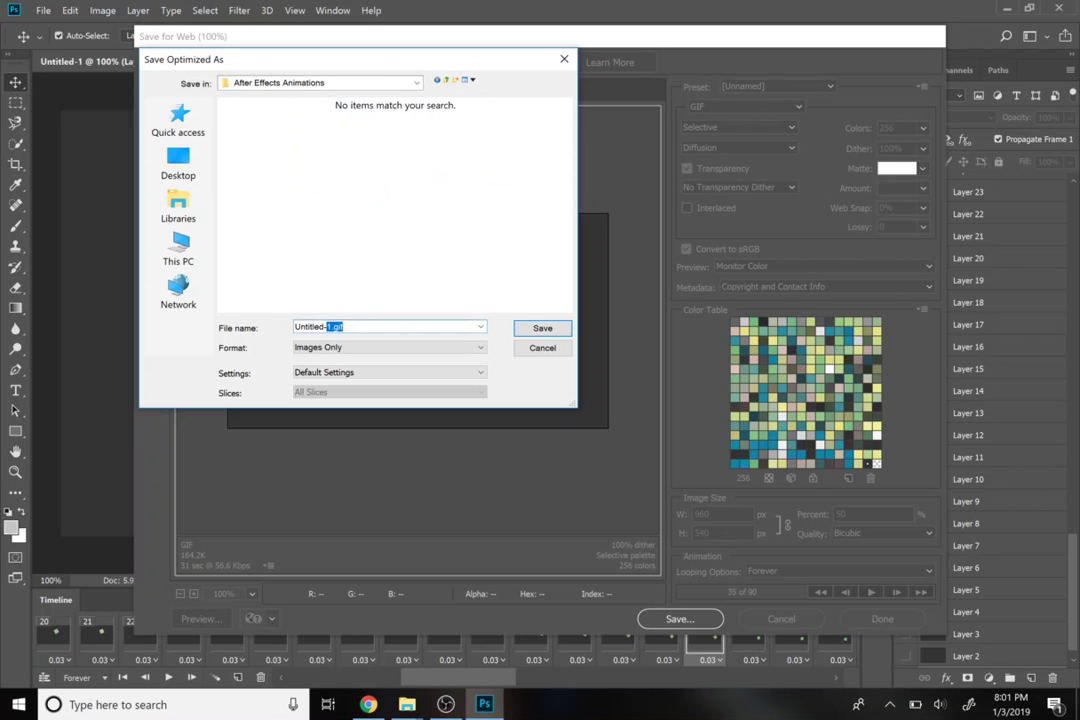
key(BackSpace)
key(BackSpace)
key(BackSpace)
key(BackSpace)
key(BackSpace)
key(BackSpace)
key(BackSpace)
key(BackSpace)
key(BackSpace)
key(BackSpace)
key(BackSpace)
key(BackSpace)
key(BackSpace)
text(intro to afe)
key(BackSpace)
text(ter effects)
key(Return)
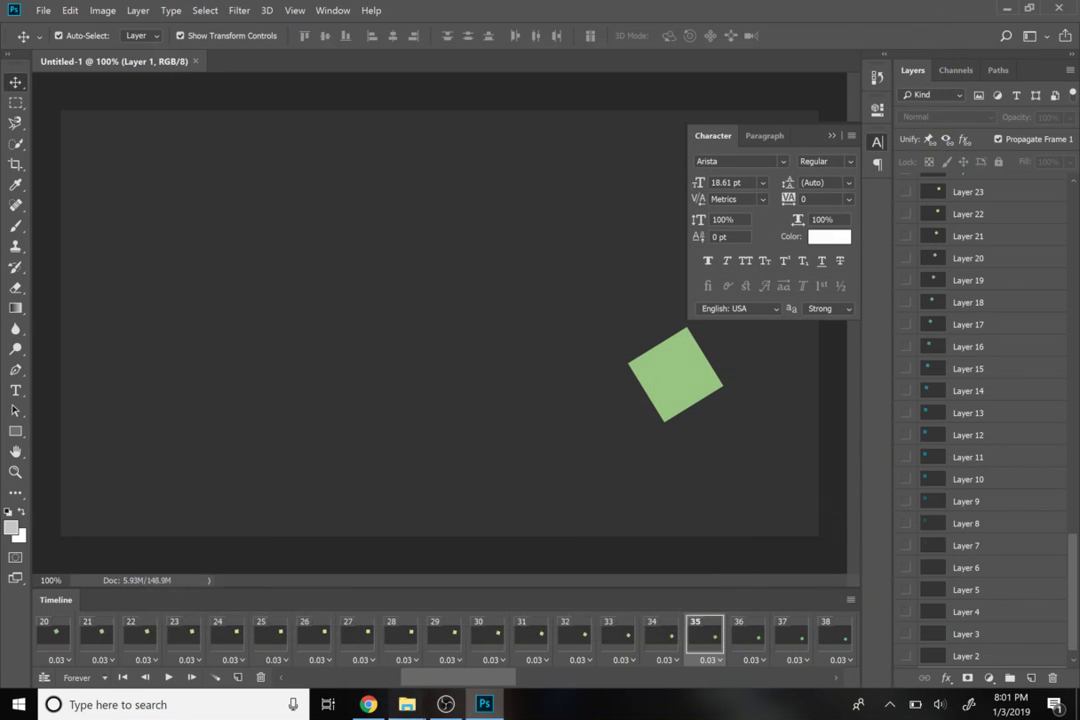
- Open intro-to-after-effects.gif from the After Effects Animations folder window, bringing up the app choice
mouse_move(407, 703)
click(622, 635)
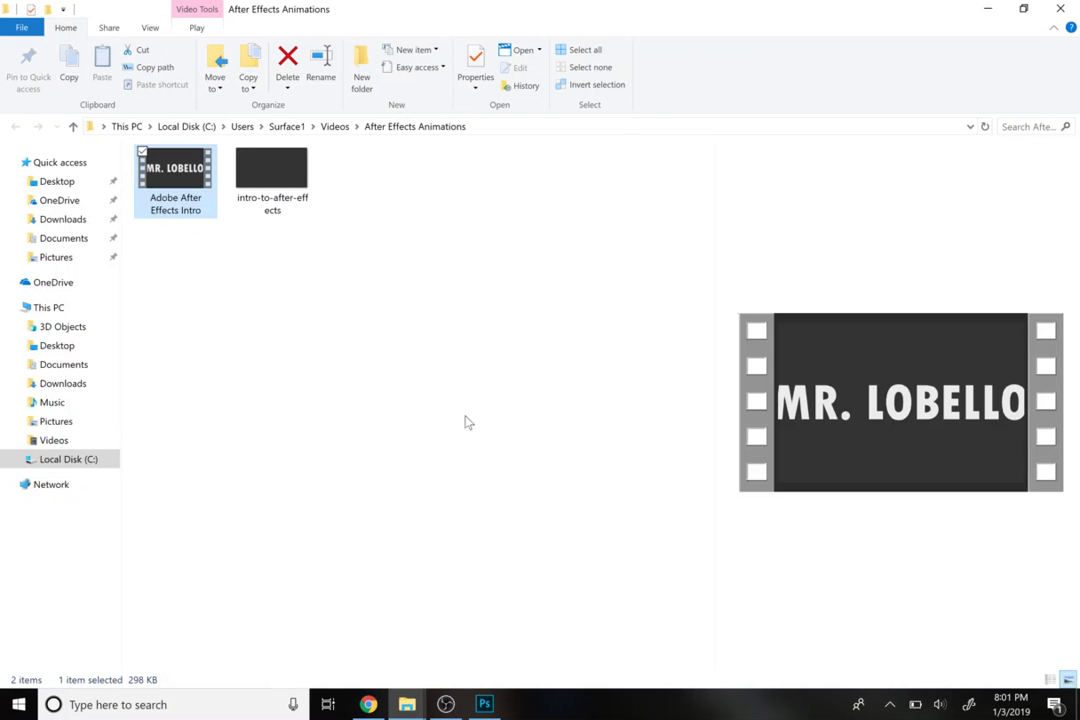
click(244, 172)
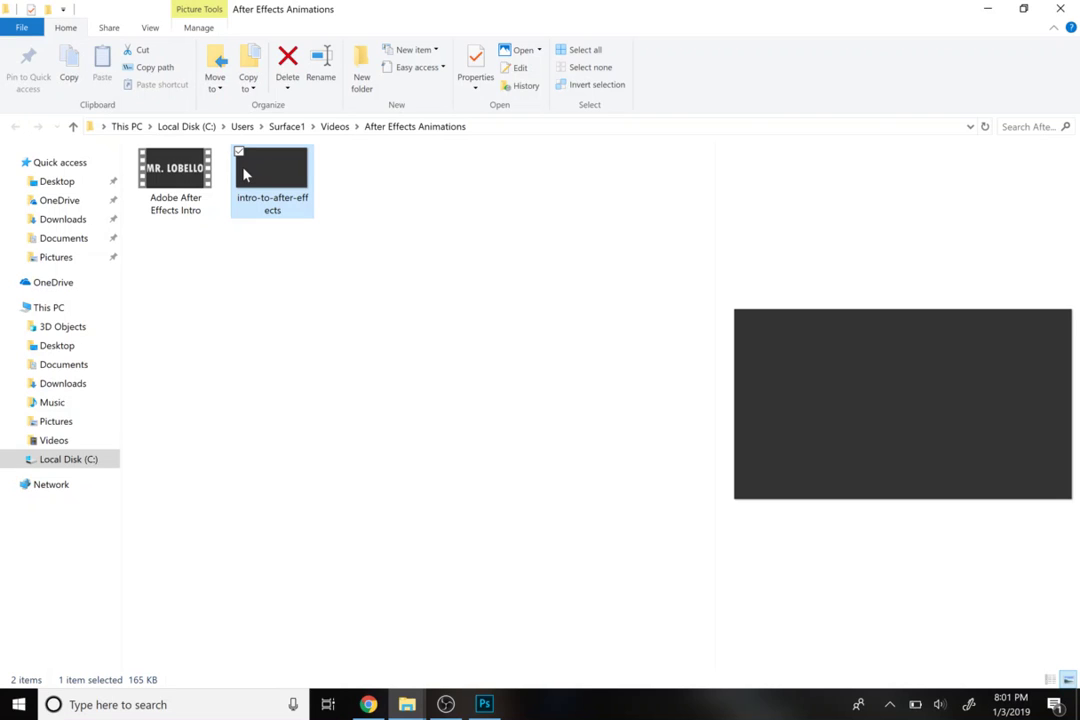
double_click(244, 175)
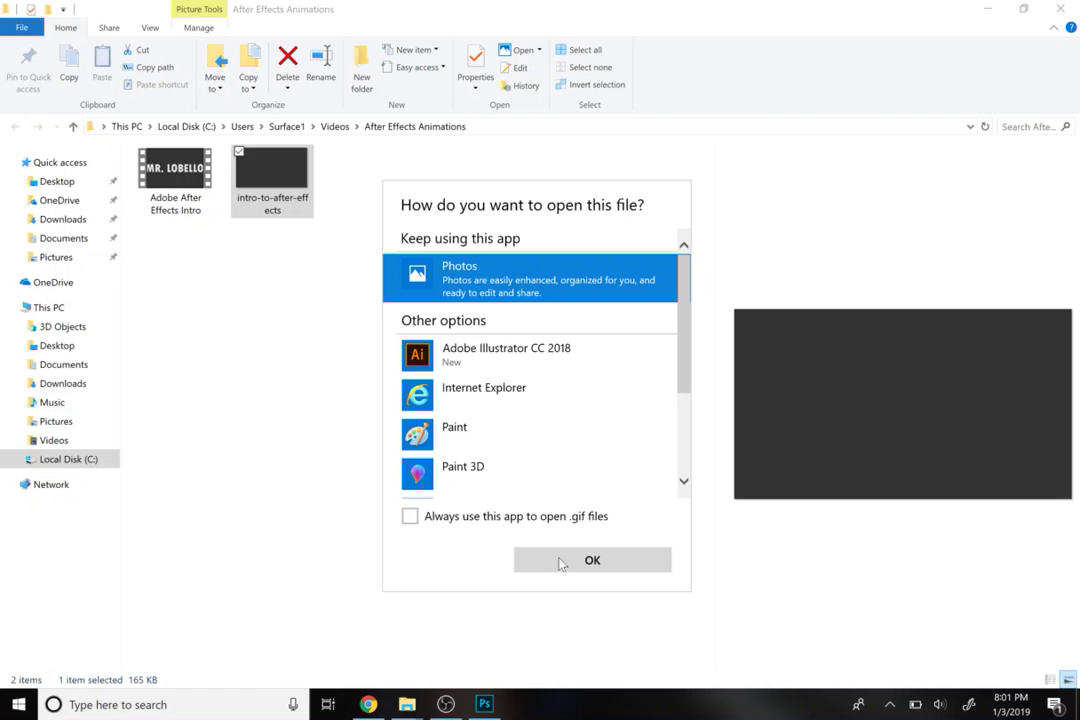
click(472, 395)
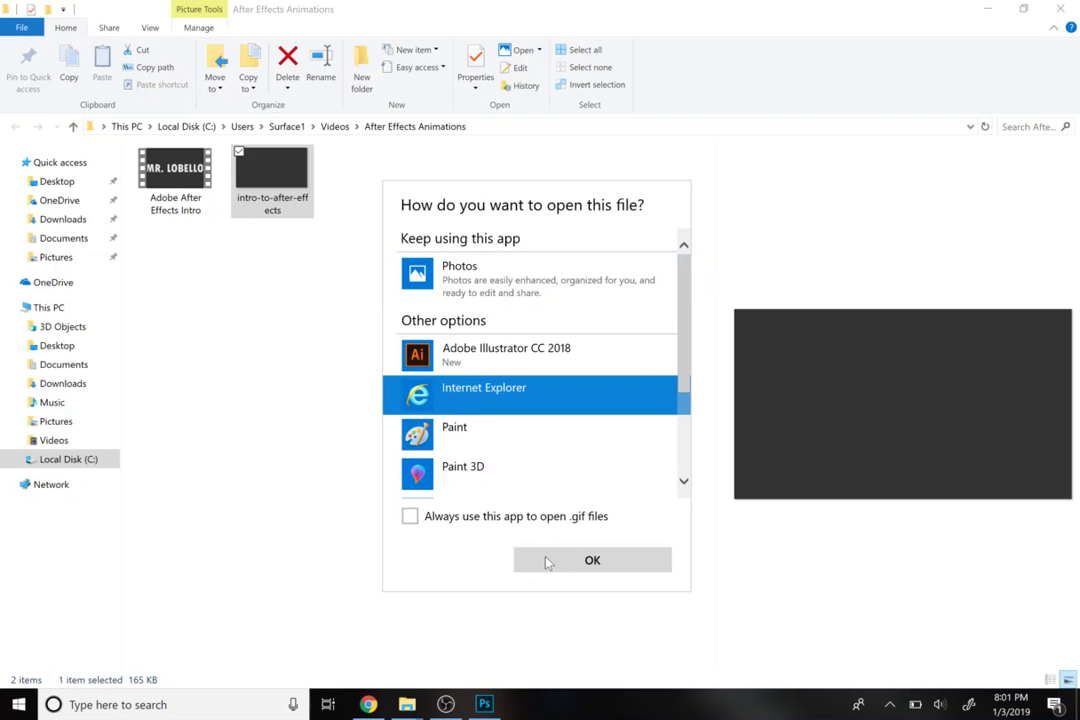
scroll(570, 366, down, 3)
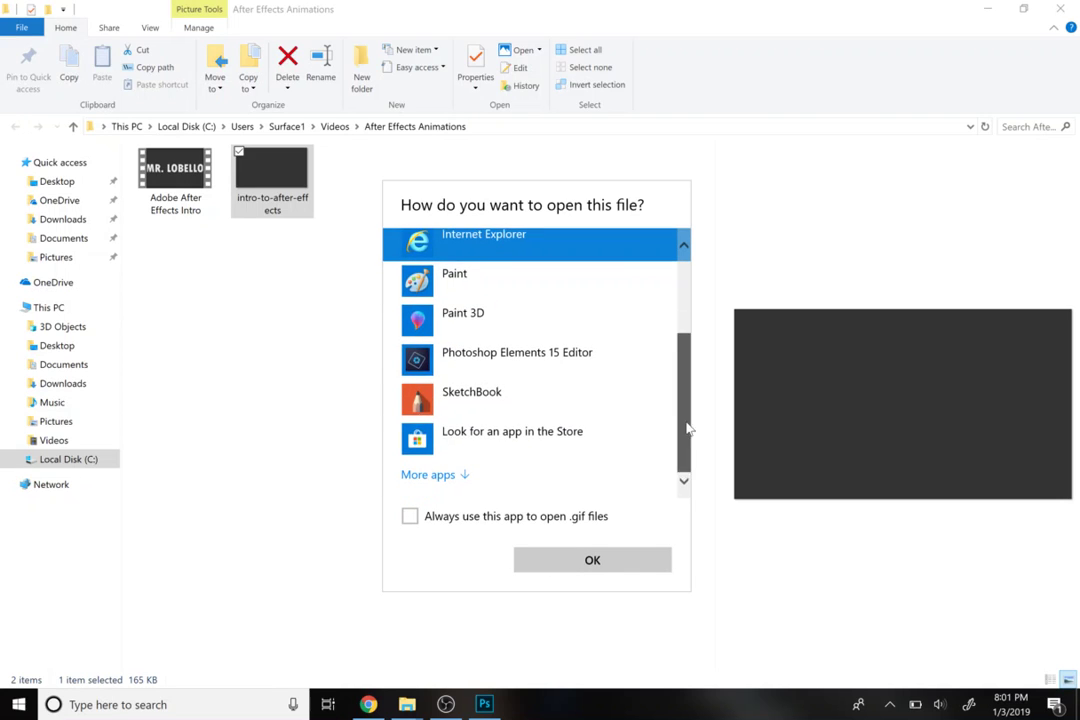
scroll(646, 316, up, 5)
- Confirm Photos as the app for the GIF and watch the rotating-square animation loop
click(549, 279)
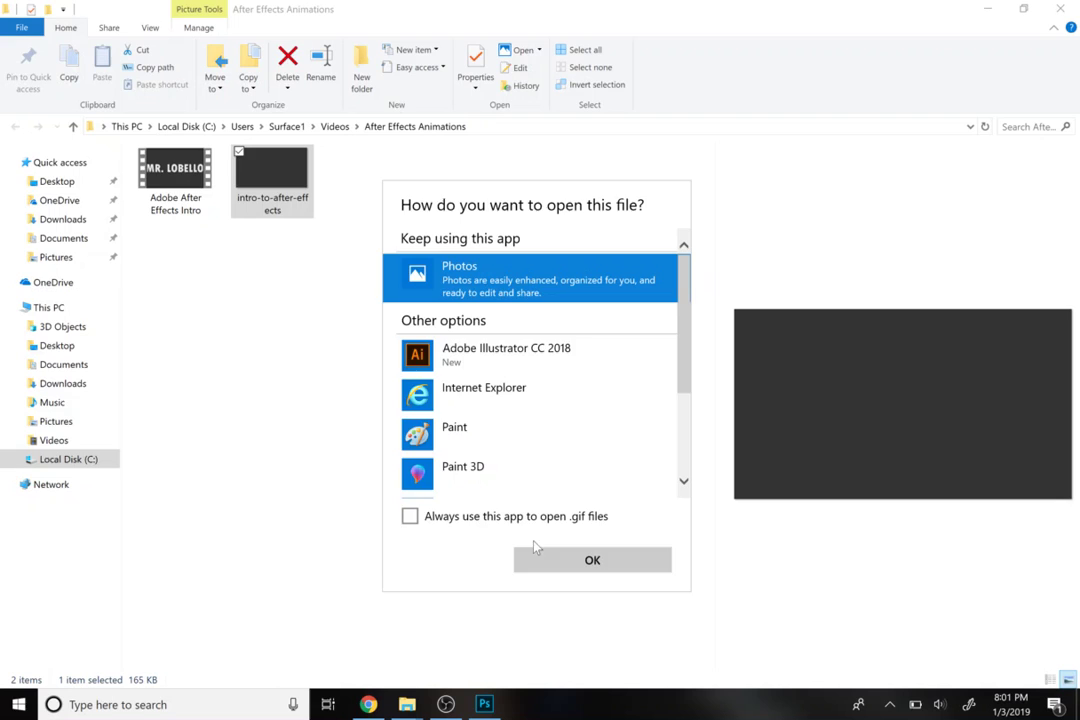